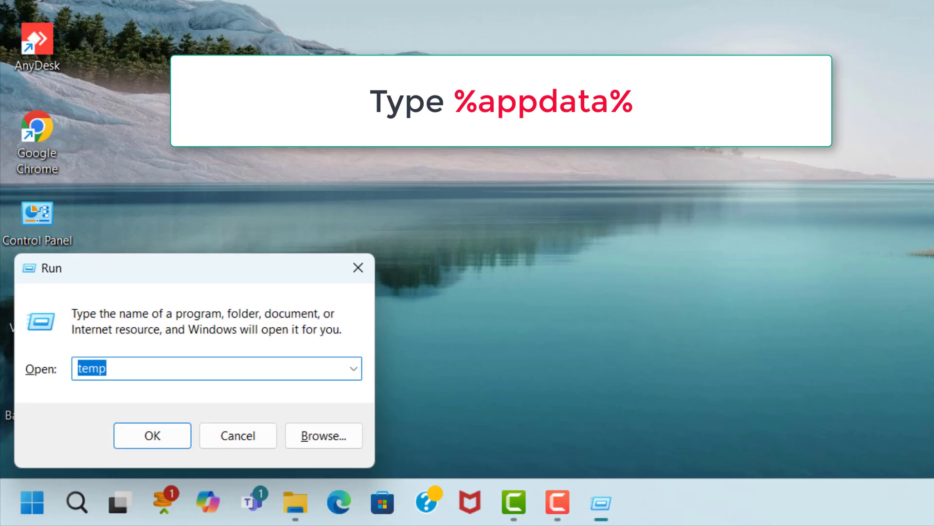
# - Run %appdata% to open the roaming data folder and go up to its parent AppData folder
pyautogui.write('%appdata%')
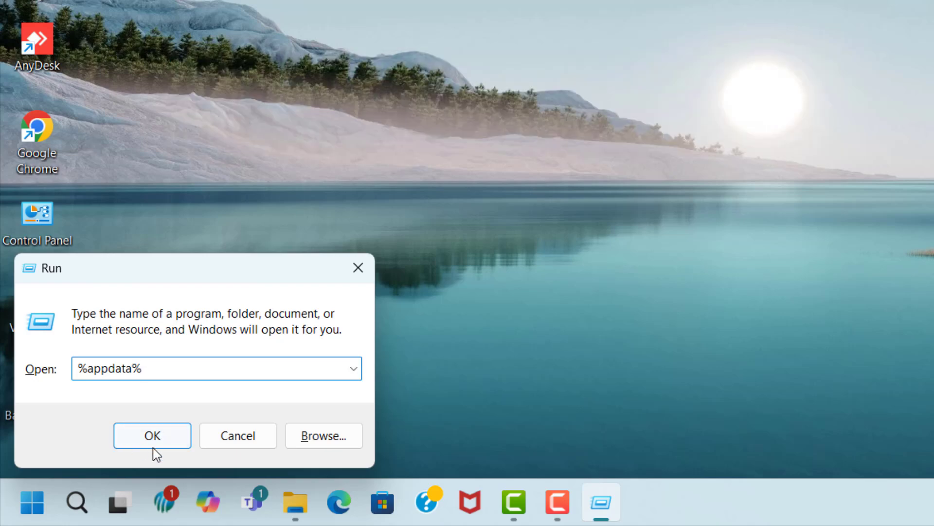
pyautogui.click(173, 442)
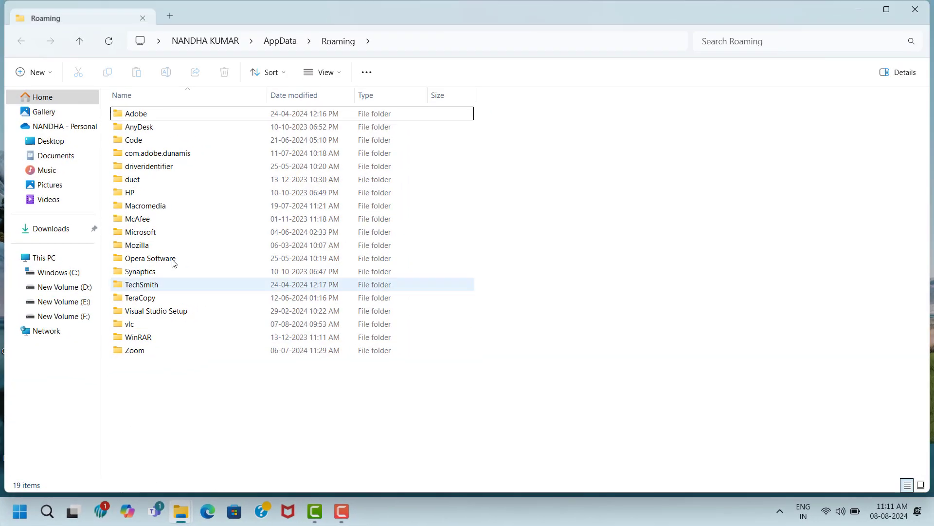
pyautogui.click(280, 42)
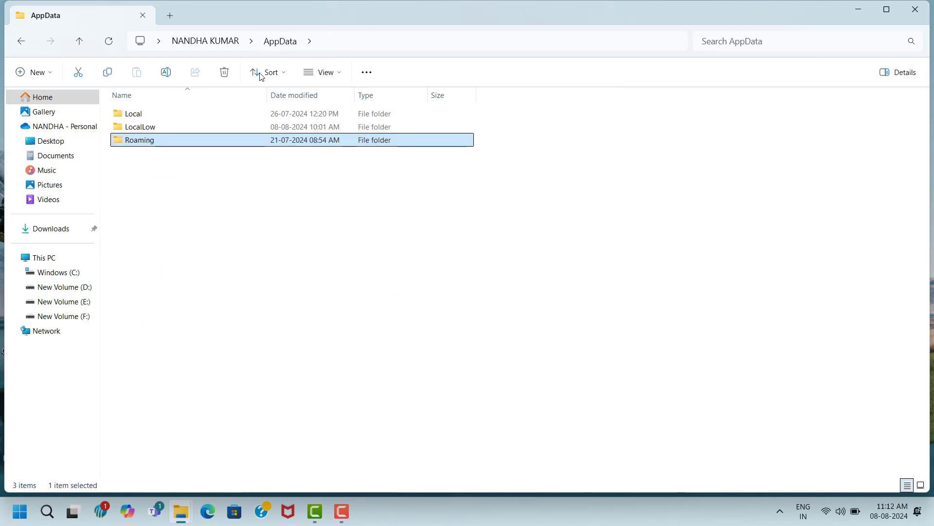
# - Open the Temp folder inside AppData's Local folder
pyautogui.click(121, 114)
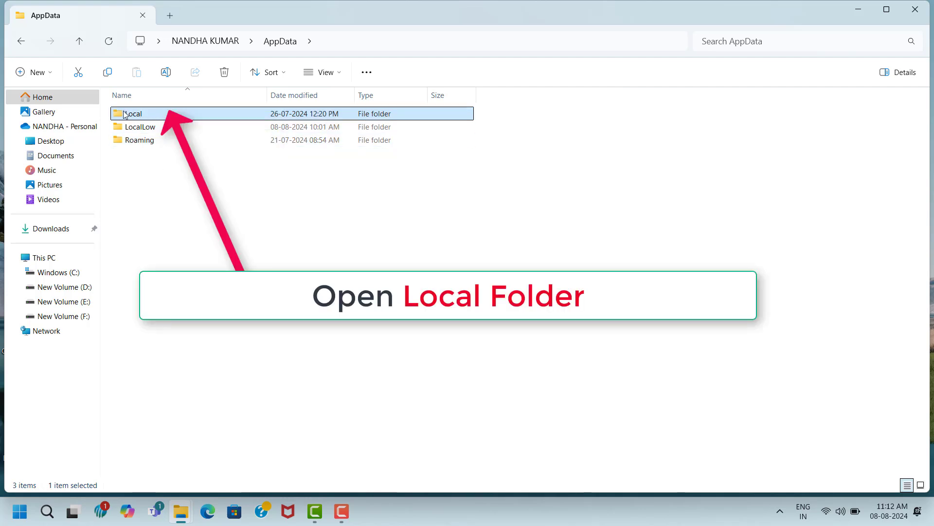
pyautogui.doubleClick(152, 116)
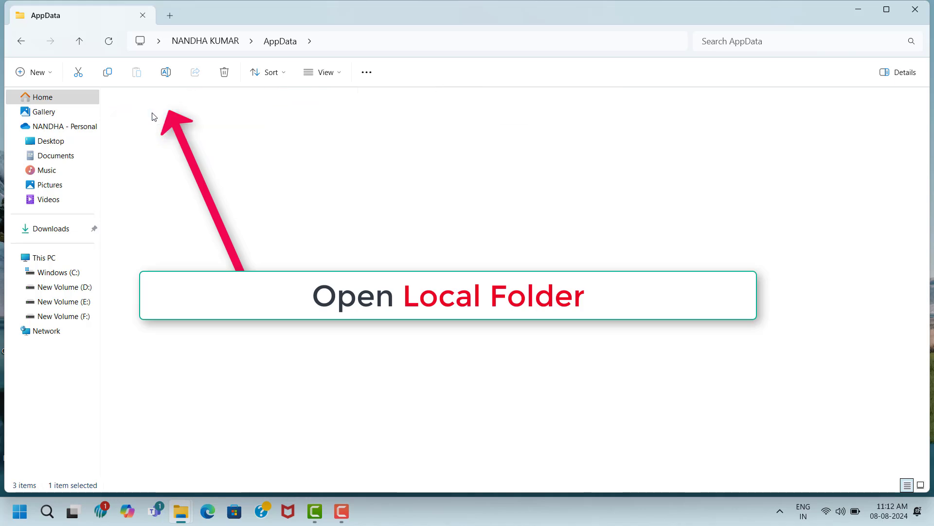
pyautogui.scroll(-2, 173, 380)
pyautogui.click(168, 433)
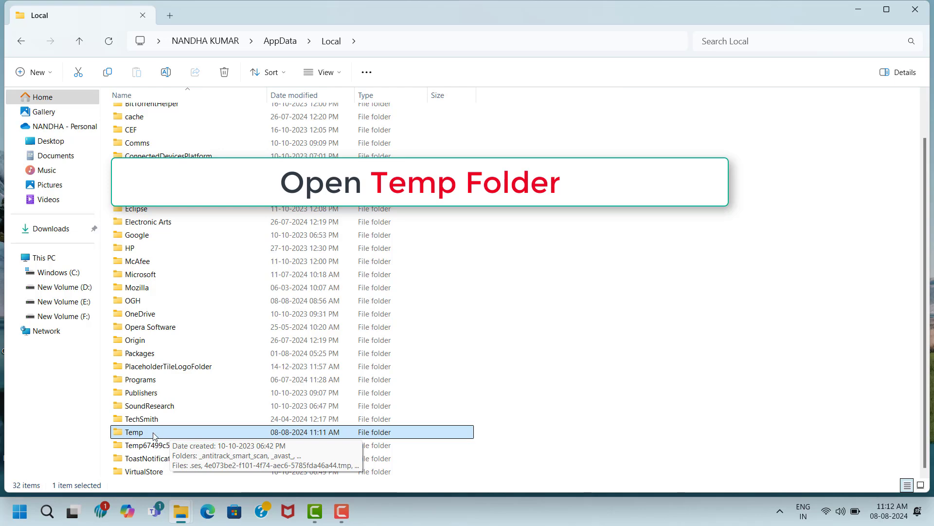
pyautogui.doubleClick(154, 435)
# - Select all files and folders in the Local Temp folder and delete them
pyautogui.click(210, 119)
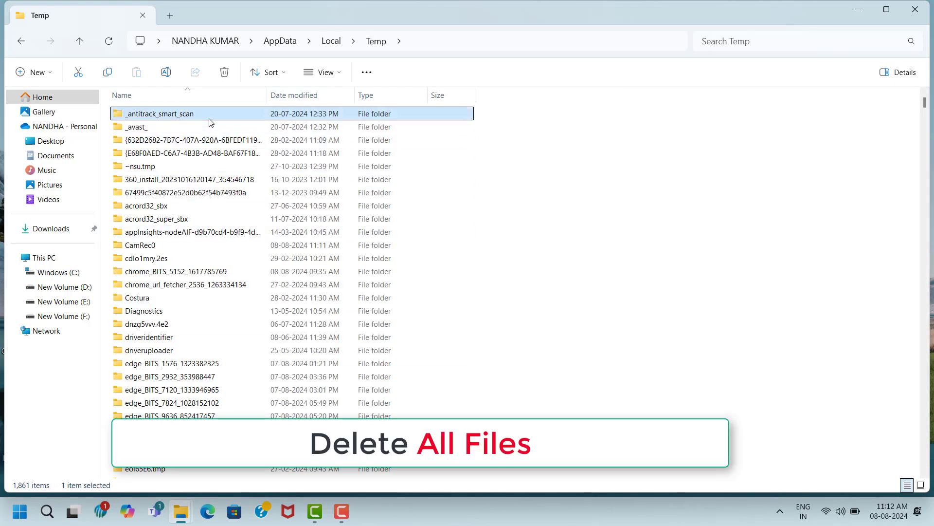
pyautogui.hotkey('ctrl', 'a')
pyautogui.rightClick(208, 118)
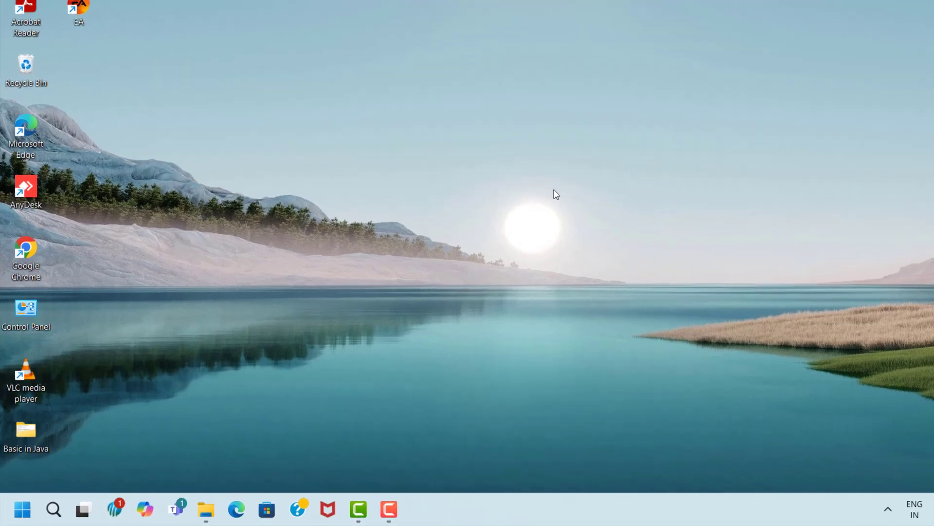
# - Open the Windows Temp folder with the Run command temp
pyautogui.press('super+r')
pyautogui.write('temp')
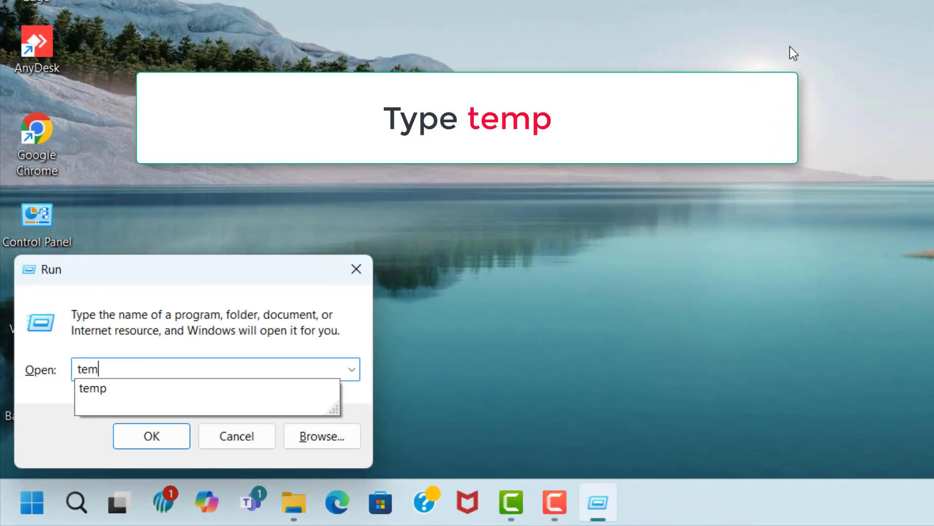
pyautogui.click(156, 437)
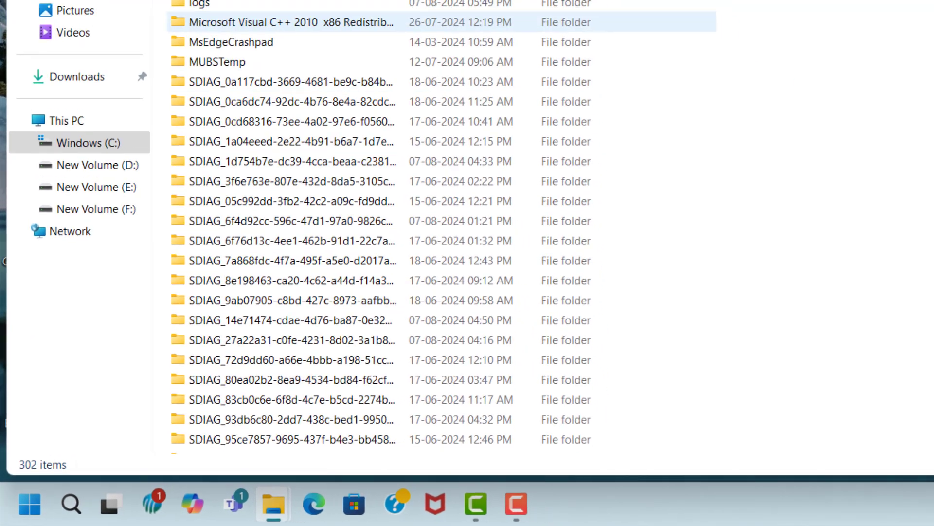
# - Delete all files and folders in the Windows Temp folder
pyautogui.click(244, 114)
pyautogui.hotkey('ctrl', 'a')
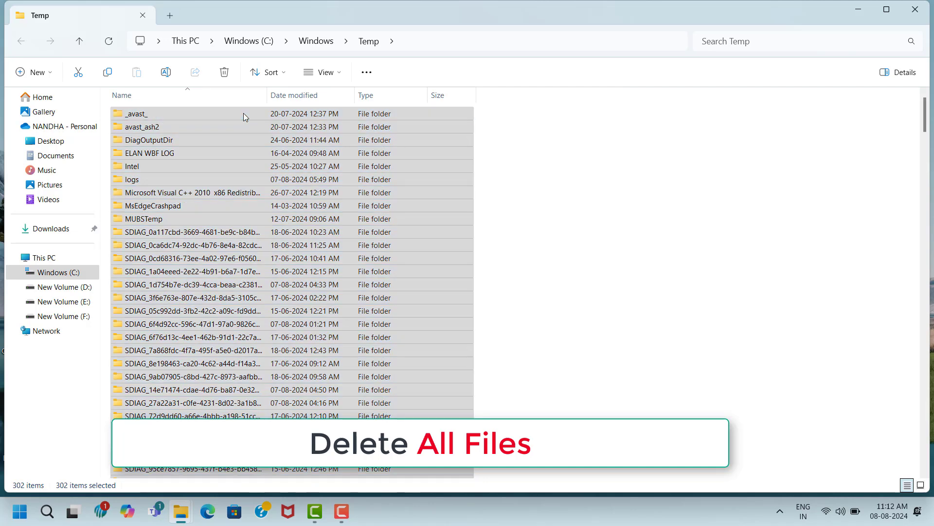
pyautogui.rightClick(243, 113)
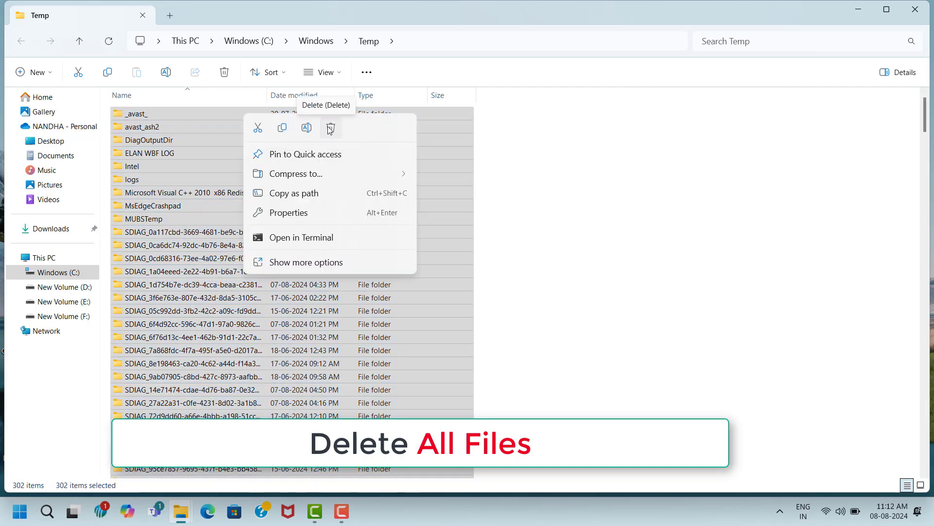
pyautogui.click(330, 128)
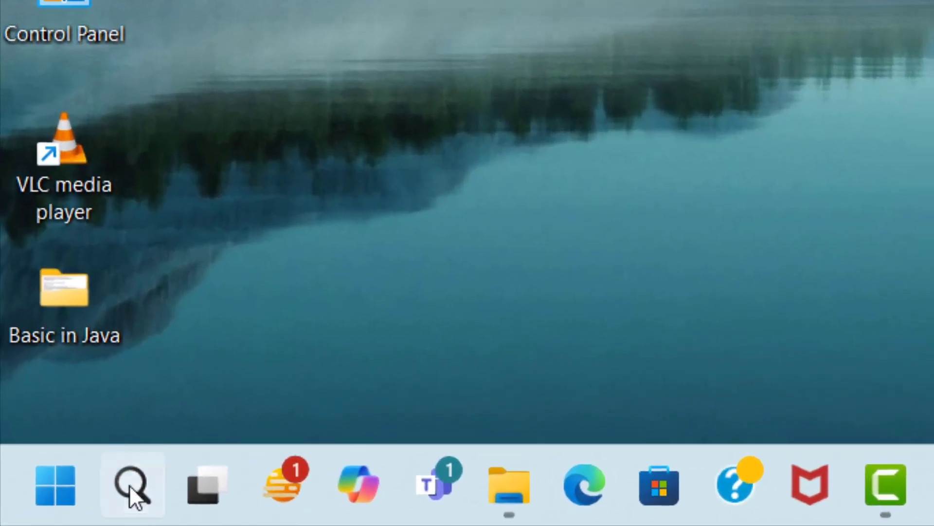
# - Search Windows for the Check for updates settings, open them and start a check for Windows updates
pyautogui.click(131, 488)
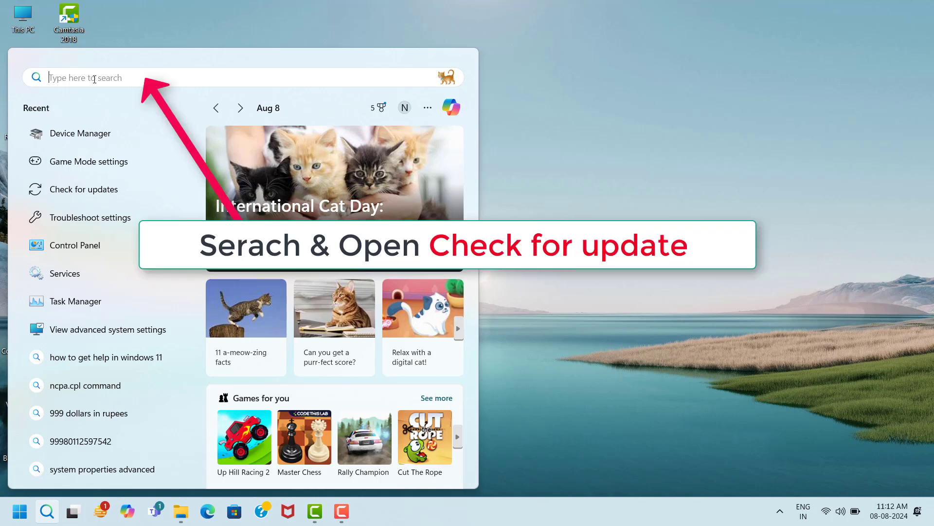
pyautogui.write('che')
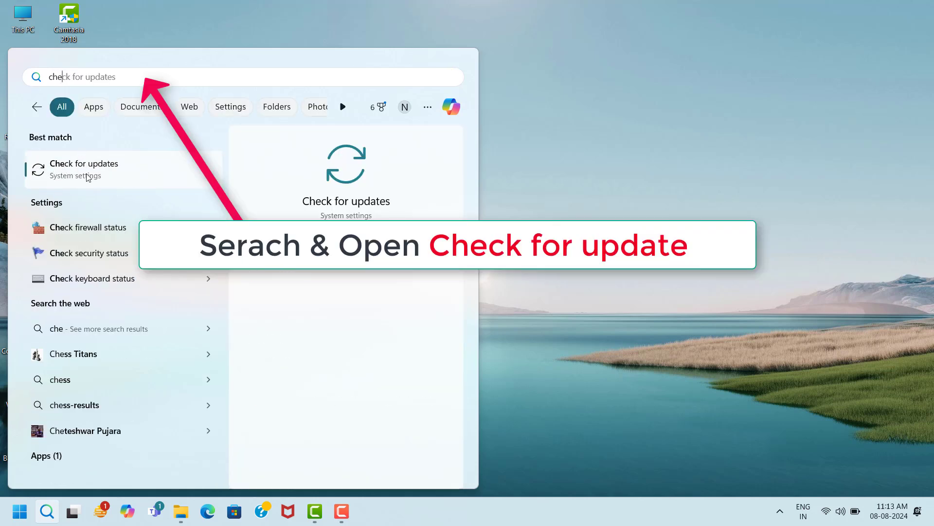
pyautogui.click(138, 178)
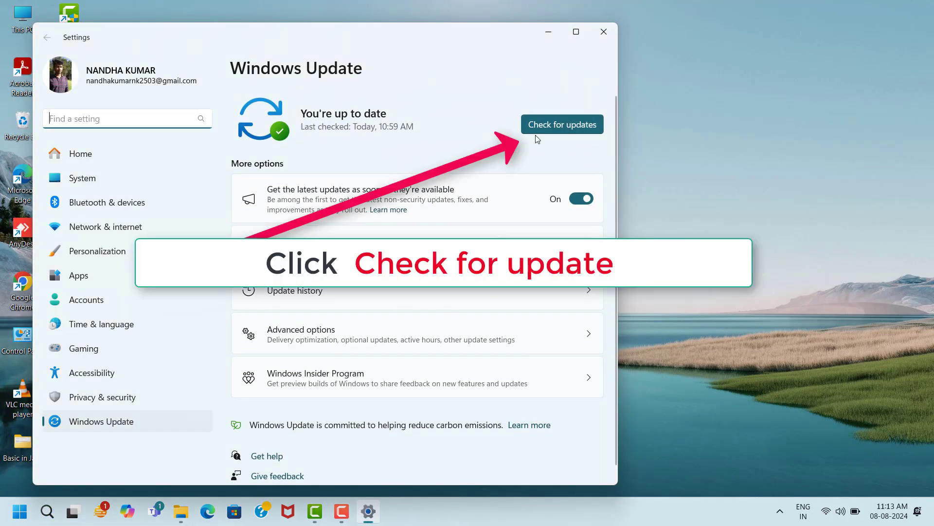
pyautogui.click(566, 133)
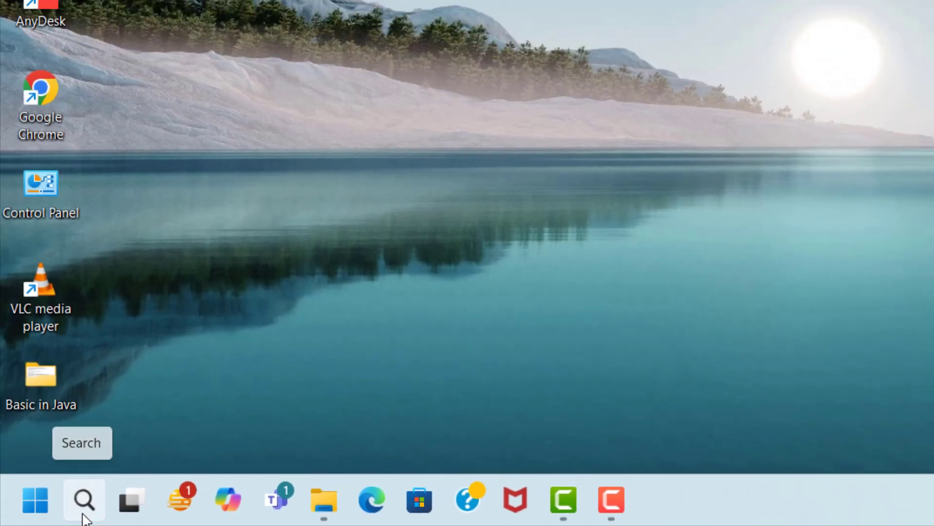
# - Search Windows for the Game Mode settings, open them and turn on Game Mode
pyautogui.click(97, 511)
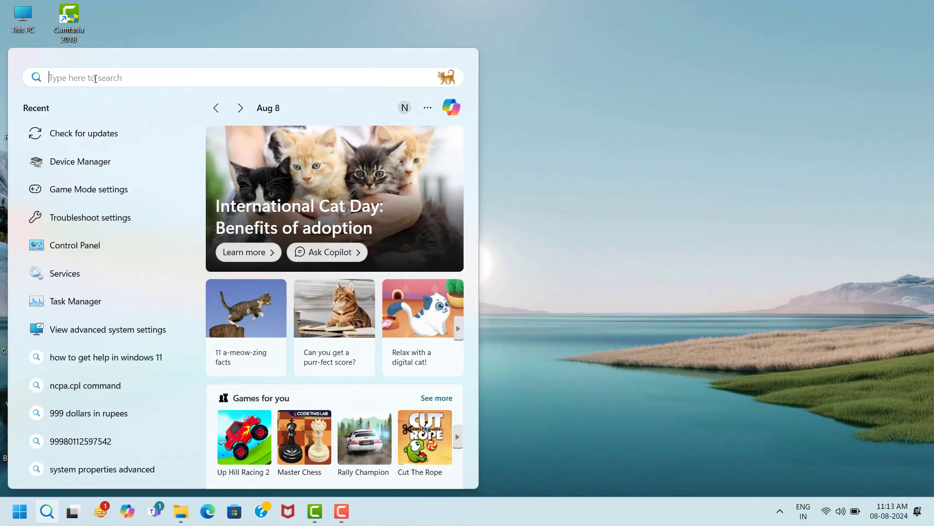
pyautogui.write('game m')
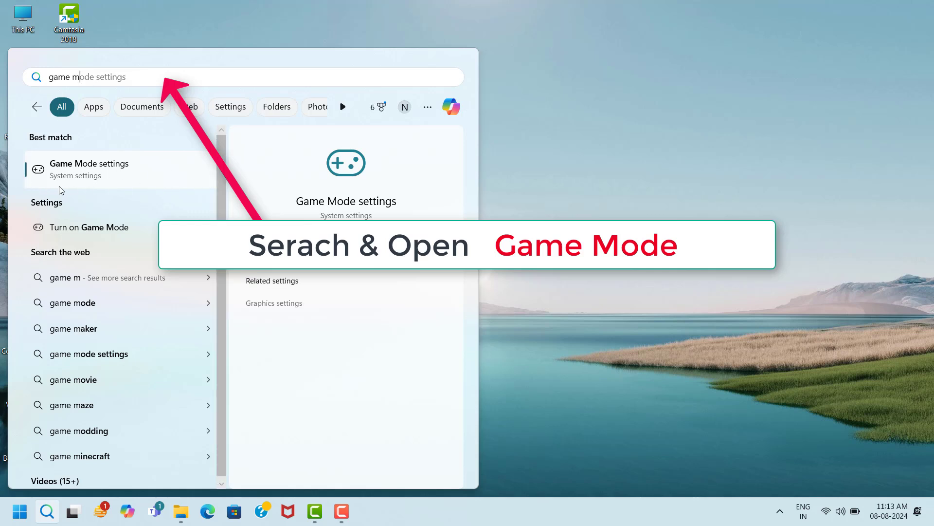
pyautogui.click(139, 179)
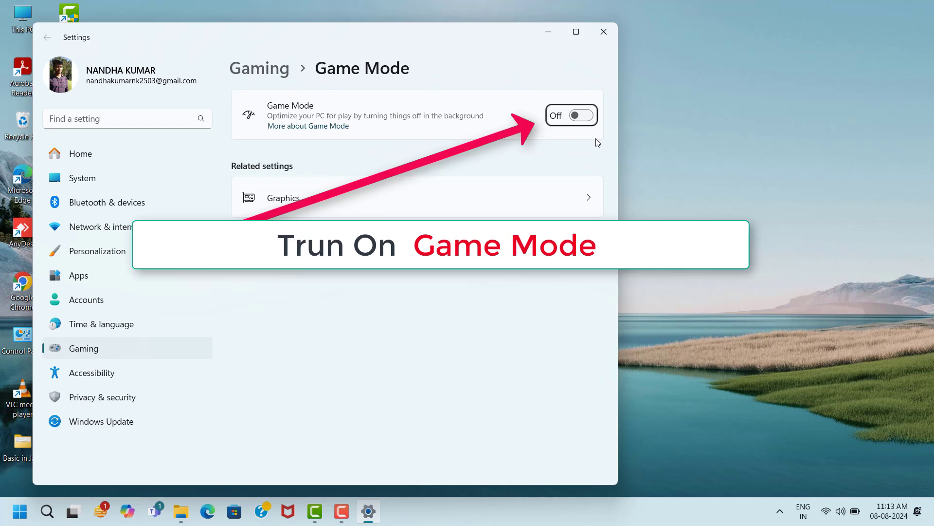
pyautogui.click(584, 117)
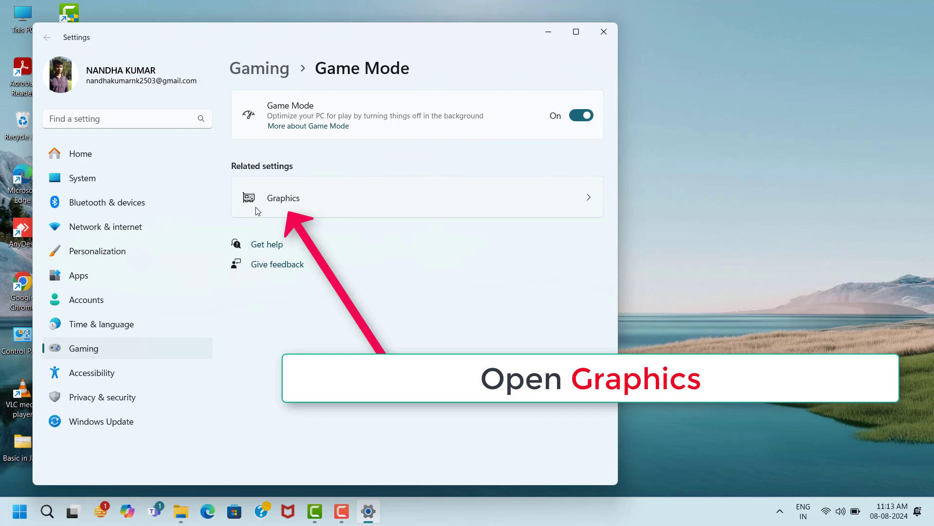
# - Turn on Optimizations for windowed games in the default graphics settings and close Settings
pyautogui.click(362, 210)
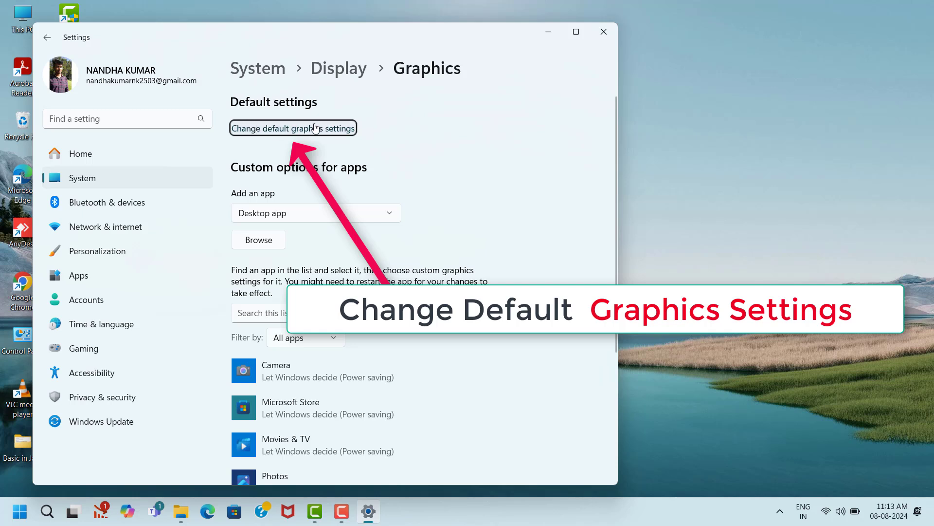
pyautogui.click(259, 129)
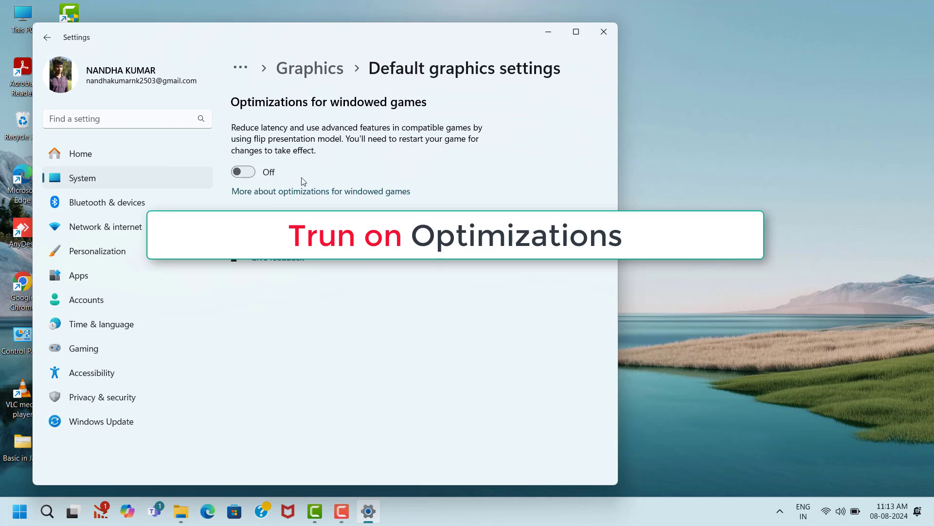
pyautogui.click(249, 174)
pyautogui.hotkey('alt', 'F4')
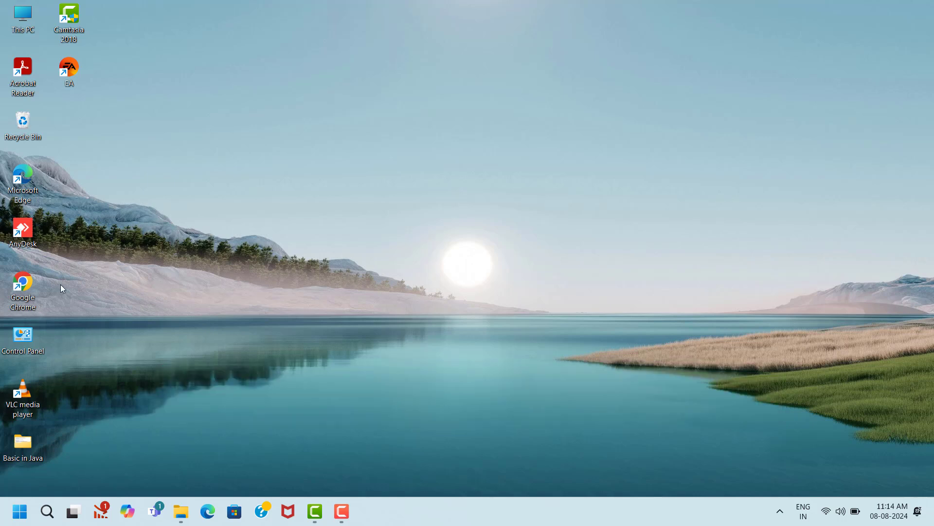
# - Switch to Google Chrome and search Google for directx setup
pyautogui.doubleClick(23, 282)
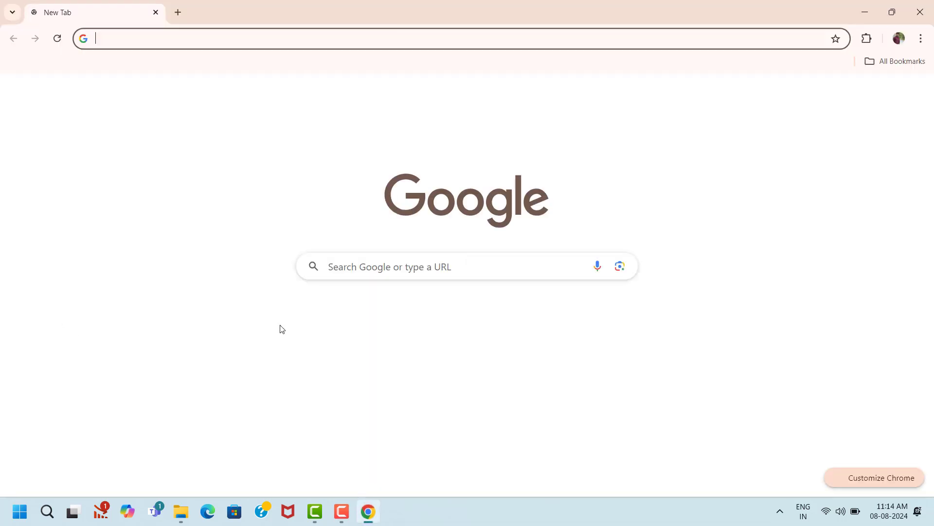
pyautogui.click(334, 265)
pyautogui.write('di')
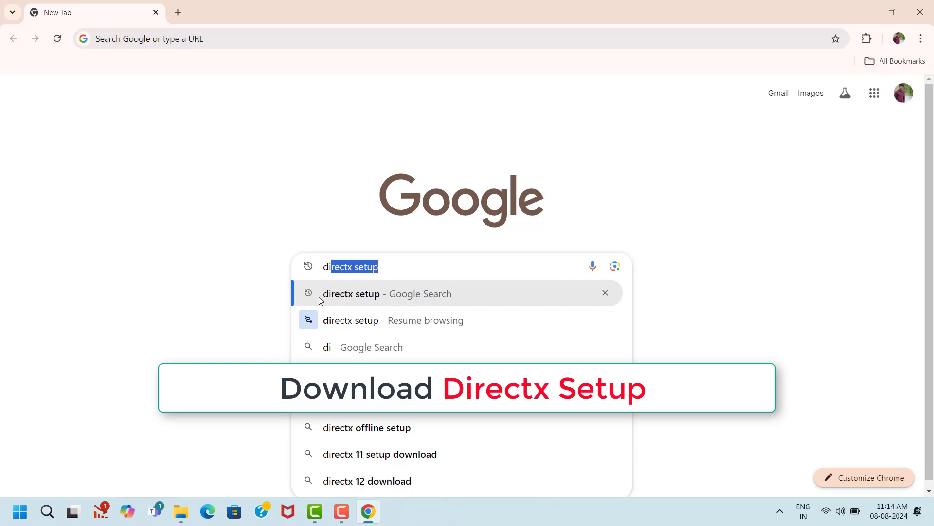
pyautogui.click(356, 293)
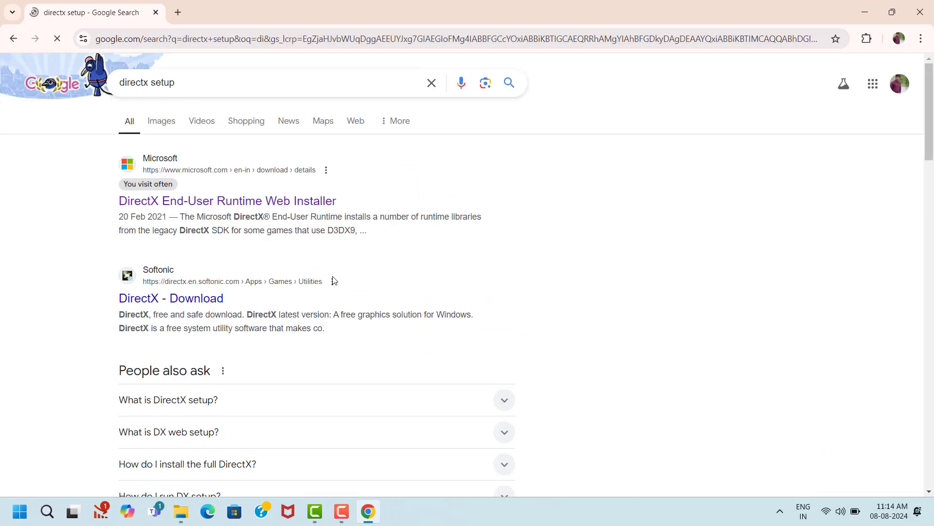
# - Open Microsoft's DirectX End-User Runtime Web Installer page and download dxwebsetup.exe in English
pyautogui.click(234, 200)
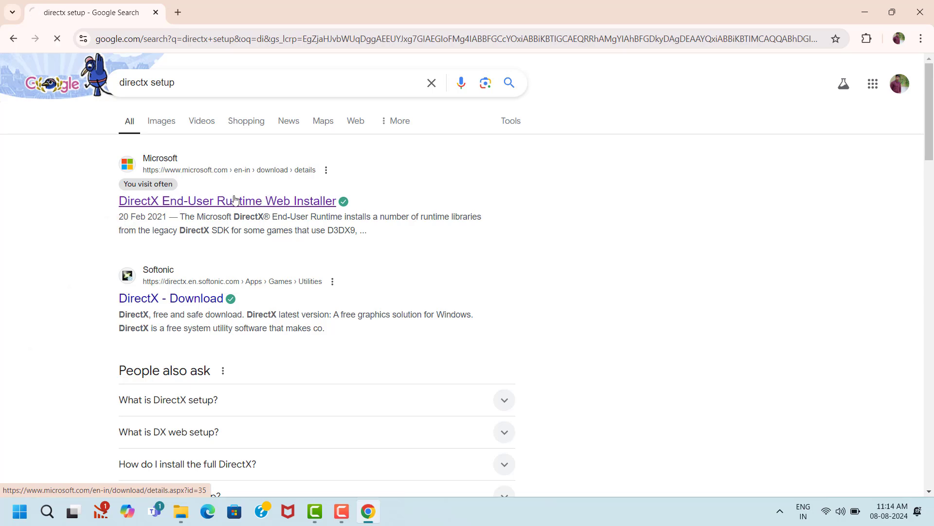
pyautogui.scroll(-5, 521, 246)
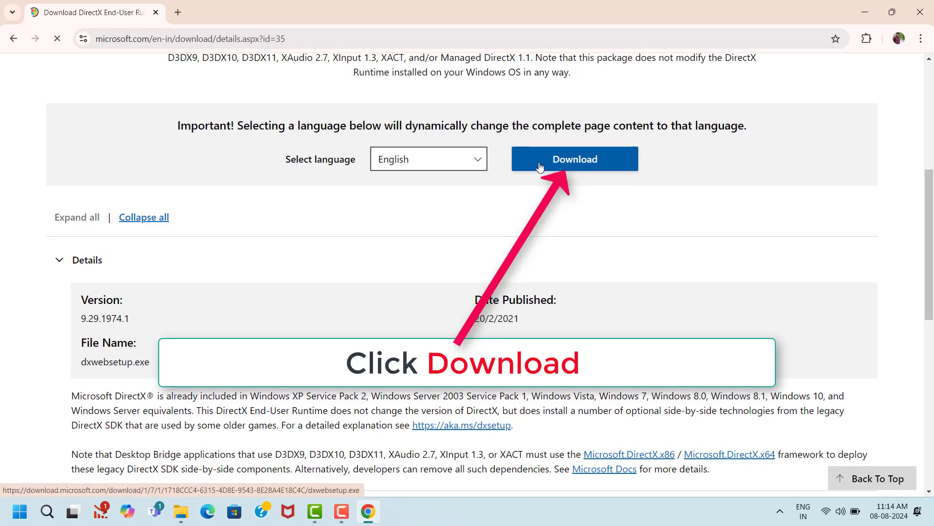
pyautogui.click(592, 167)
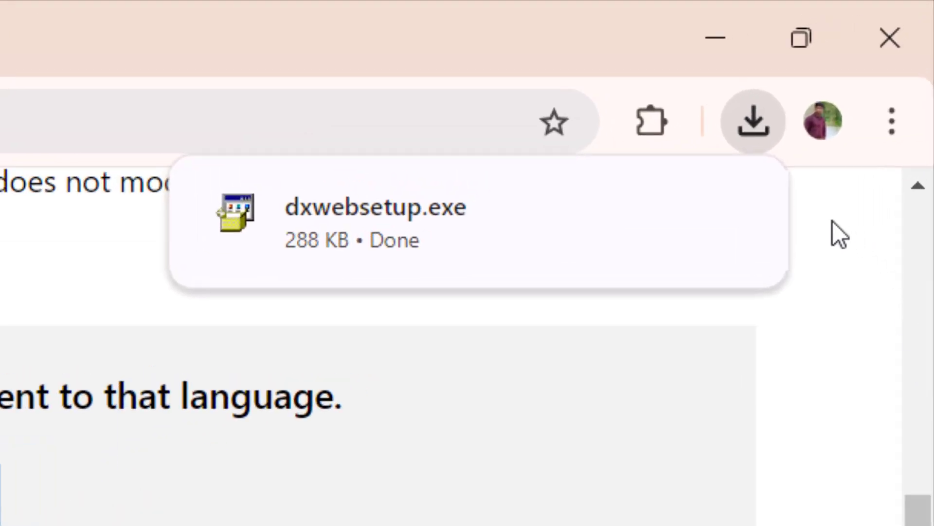
# - Run the downloaded dxwebsetup.exe, accept the DirectX license agreement and complete the setup wizard
pyautogui.click(725, 212)
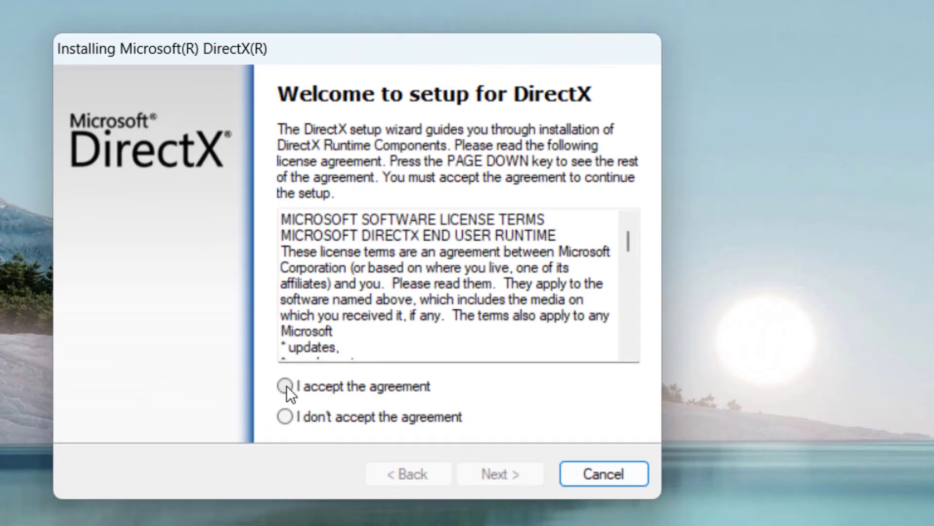
pyautogui.click(287, 386)
pyautogui.click(530, 464)
pyautogui.click(530, 464)
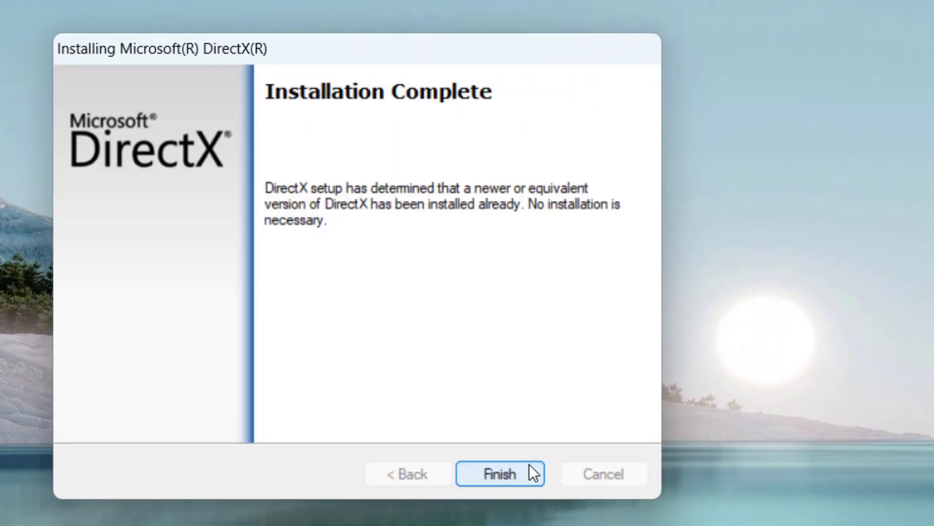
pyautogui.click(530, 463)
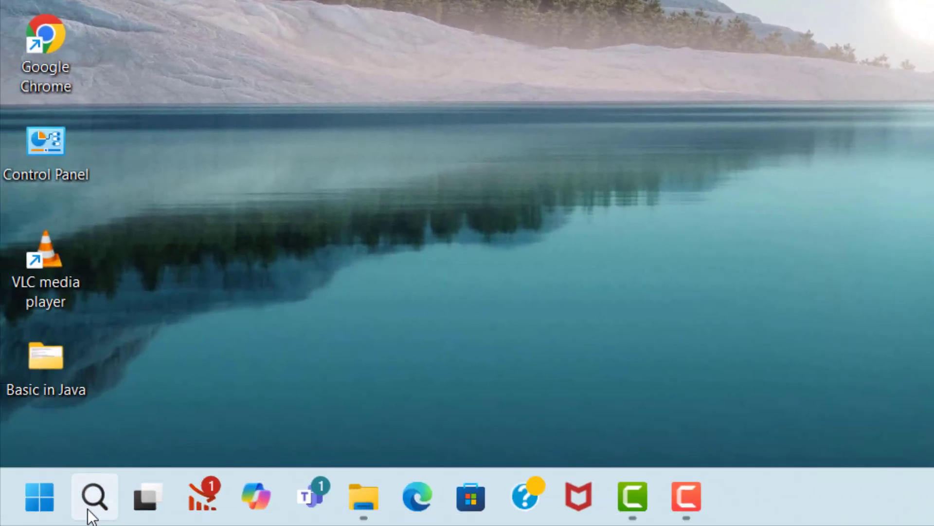
# - Find and open Device Manager through Windows search, and expand the Display adapters category
pyautogui.click(89, 511)
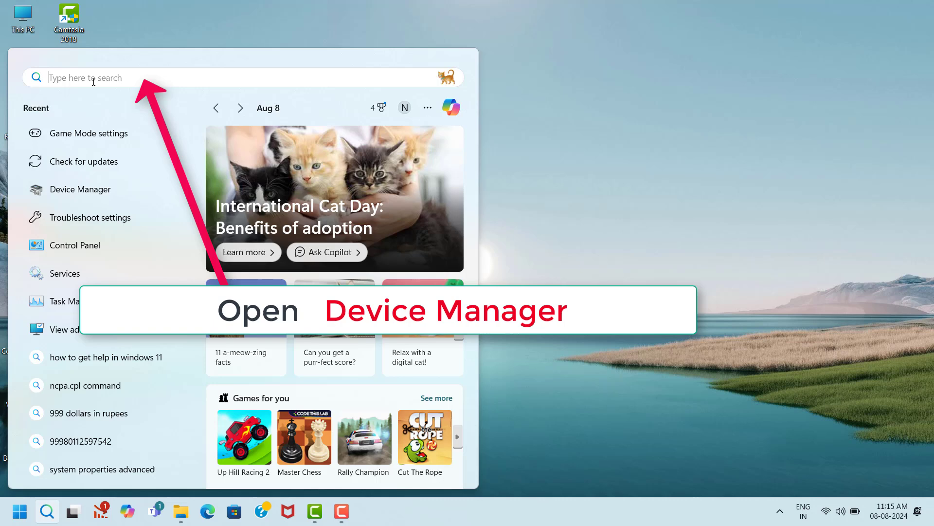
pyautogui.write('dev')
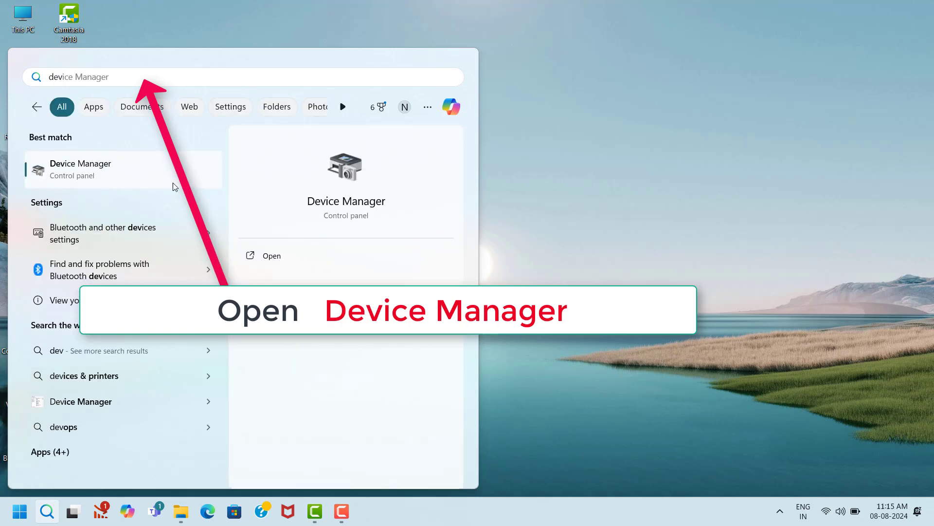
pyautogui.click(143, 181)
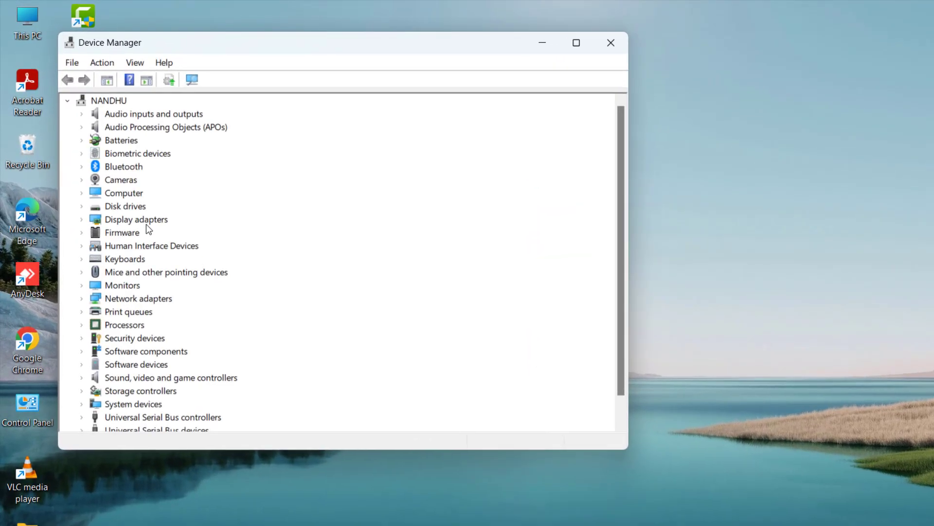
pyautogui.click(117, 222)
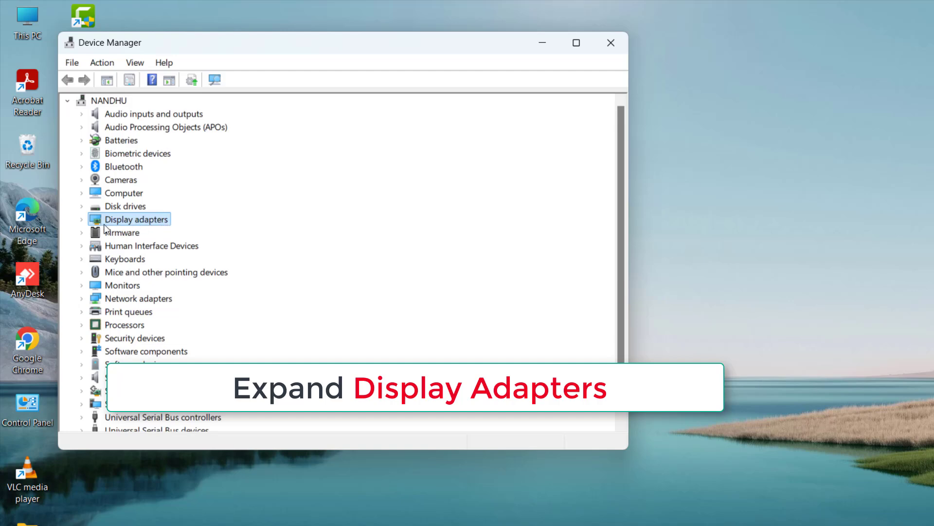
pyautogui.click(82, 220)
# - Update the Intel(R) Iris(R) Xe Graphics driver manually, choosing Intel(R) Iris(R) Xe Graphics from the drivers available on the computer and starting its installation
pyautogui.click(194, 233)
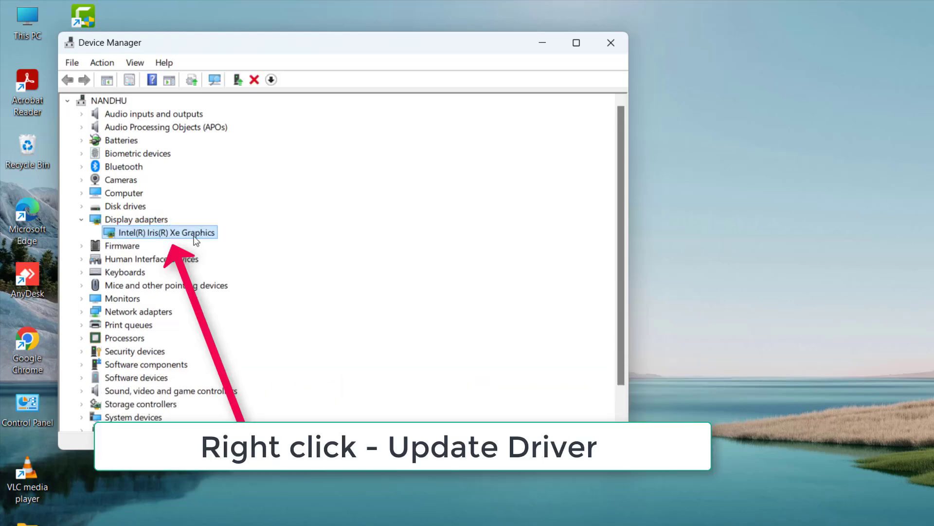
pyautogui.rightClick(156, 232)
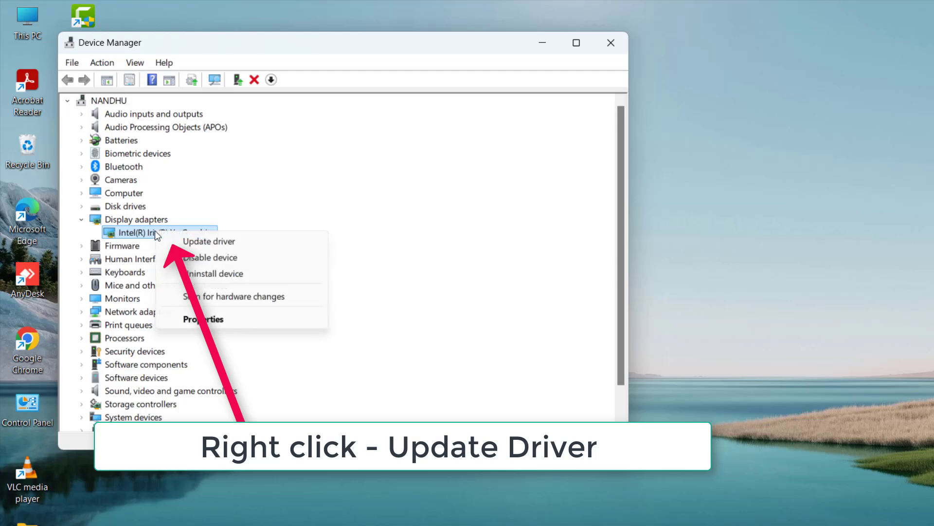
pyautogui.click(213, 240)
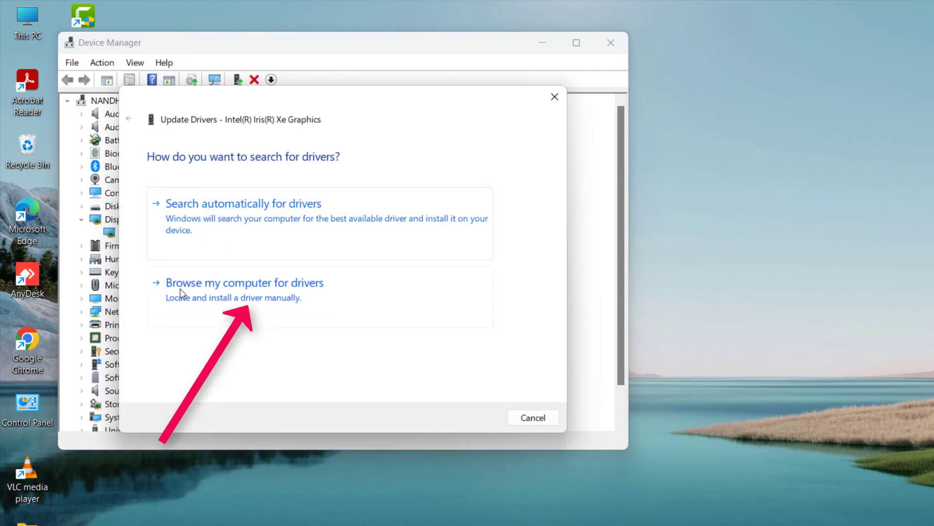
pyautogui.click(274, 299)
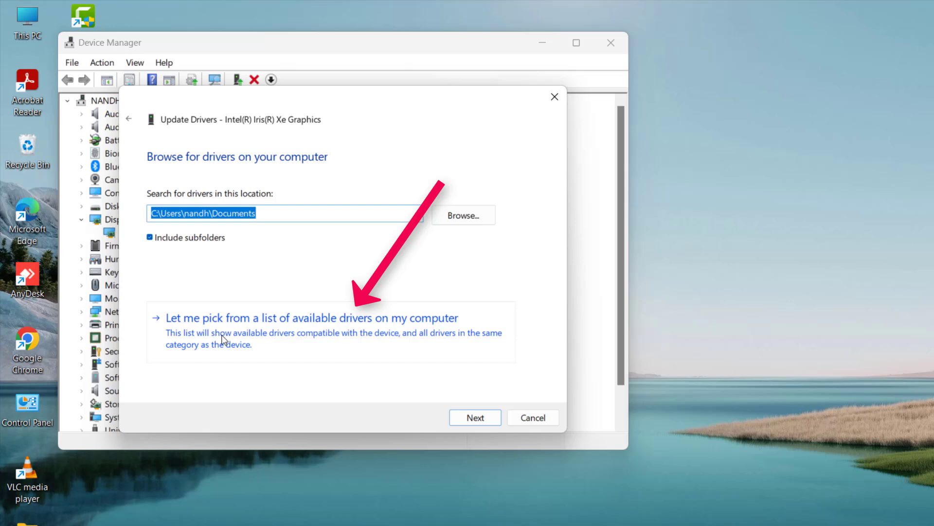
pyautogui.click(312, 332)
pyautogui.click(229, 285)
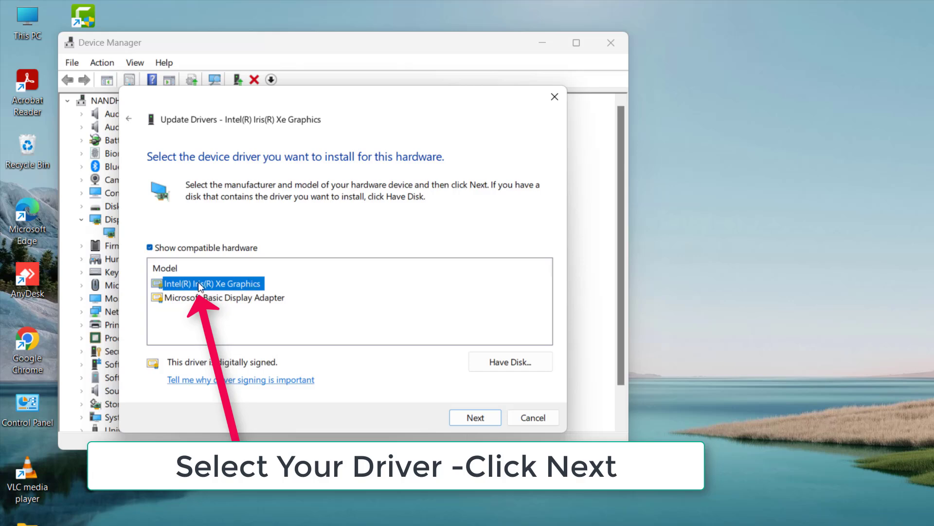
pyautogui.click(468, 418)
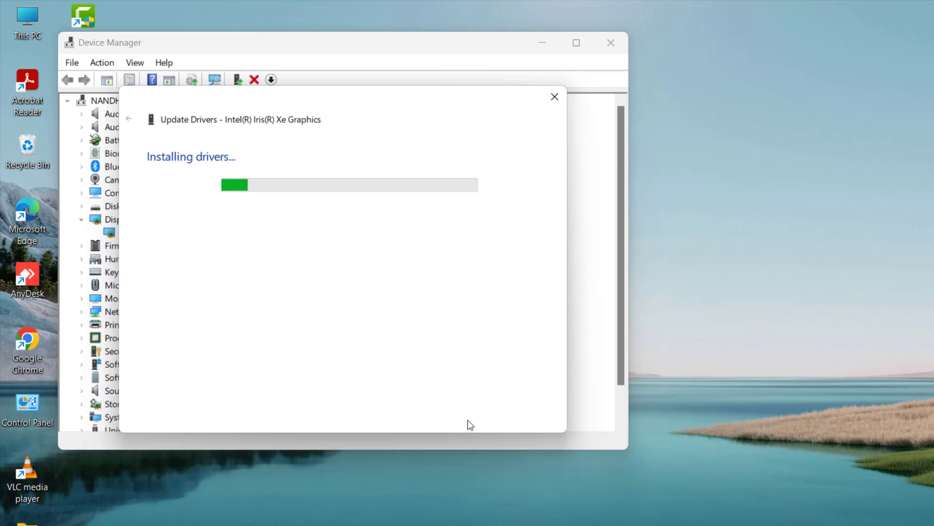